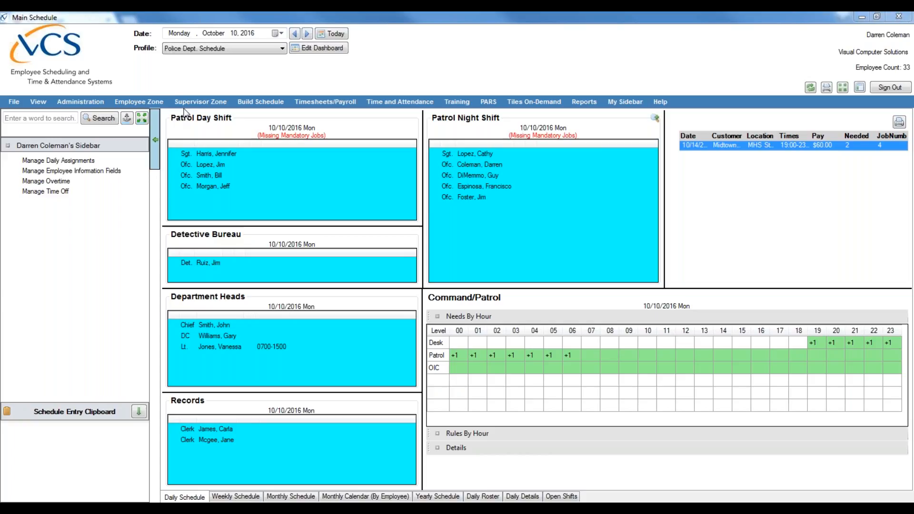
Open the Add Employees to Existing Rotations tool for building schedules and bring up its employee lookup.
{"action": "left_click", "coordinate": [247, 105]}
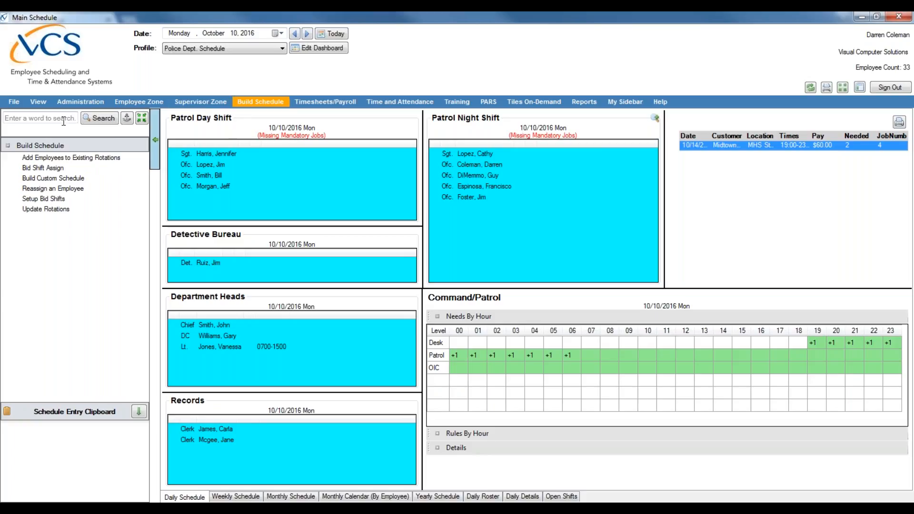
{"action": "left_click", "coordinate": [52, 161]}
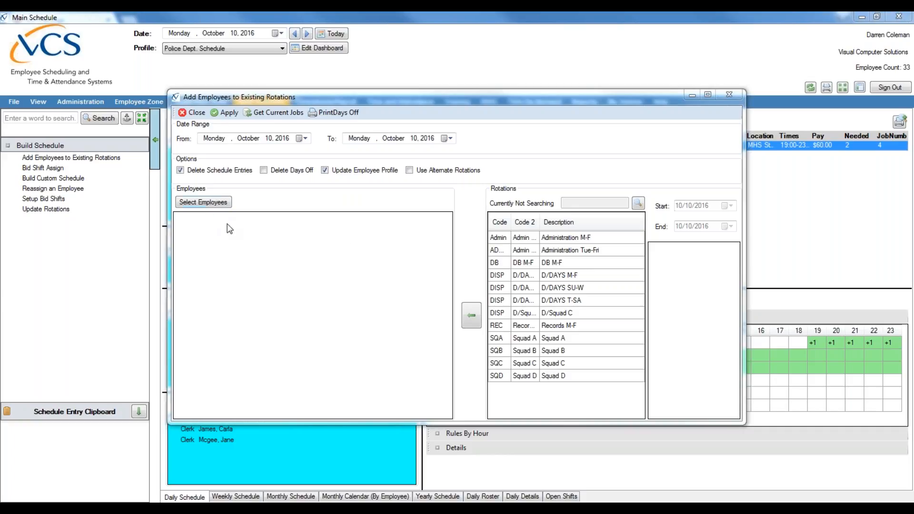
{"action": "left_click", "coordinate": [223, 203]}
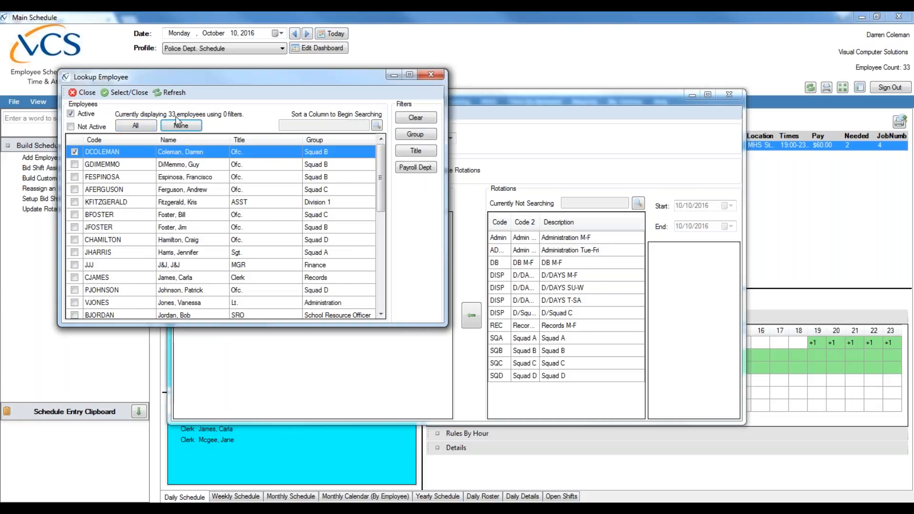
Filter the employee lookup to the Squad A group and add all of its employees to the rotation list.
{"action": "left_click", "coordinate": [412, 135]}
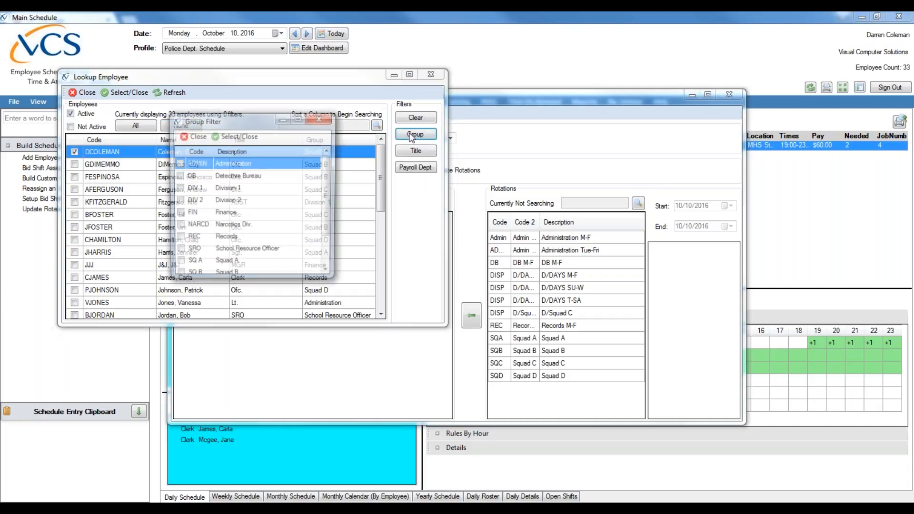
{"action": "left_click", "coordinate": [178, 189]}
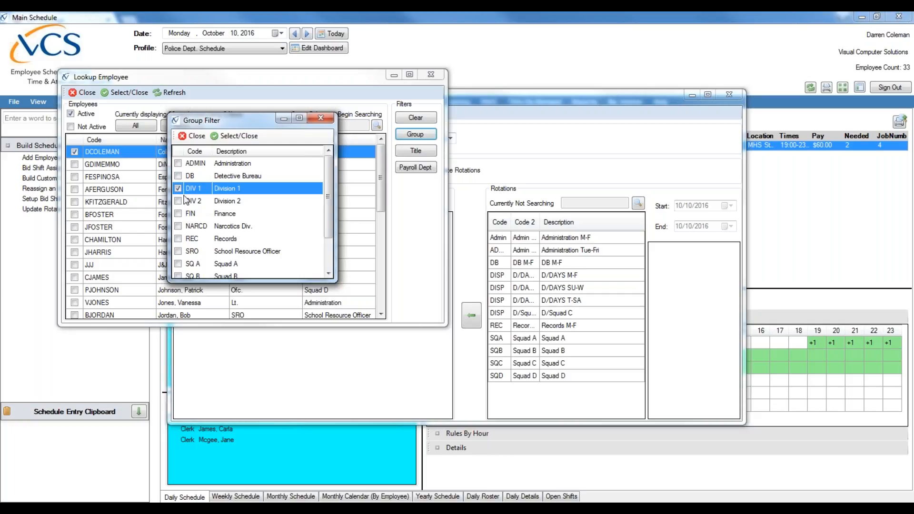
{"action": "left_click", "coordinate": [179, 188]}
{"action": "left_click", "coordinate": [179, 264]}
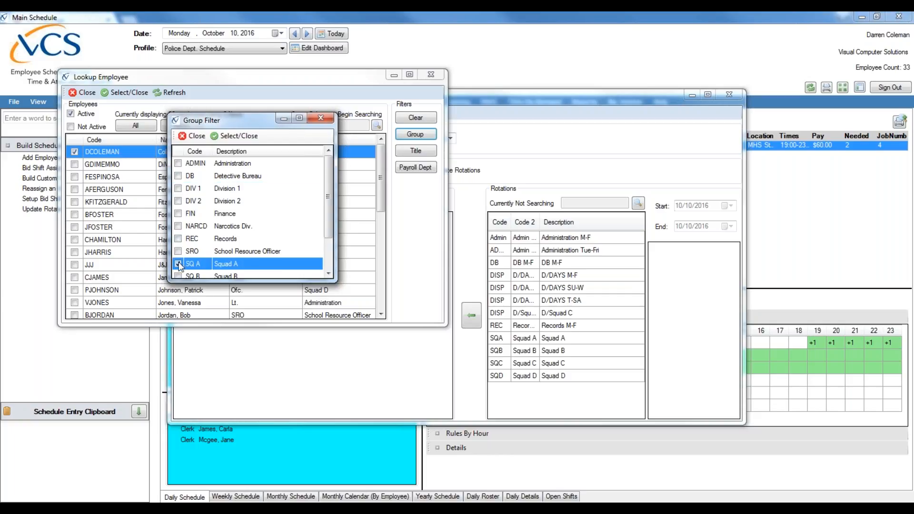
{"action": "left_click", "coordinate": [234, 137]}
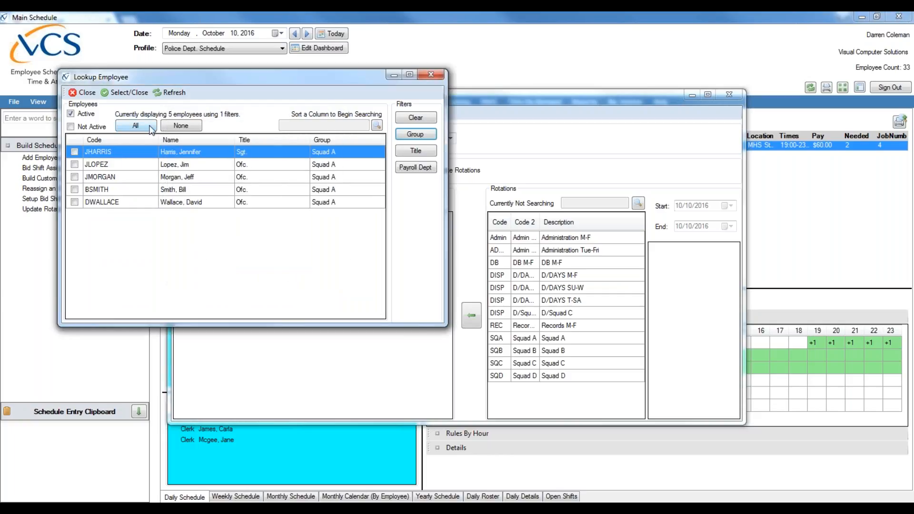
{"action": "left_click", "coordinate": [131, 92]}
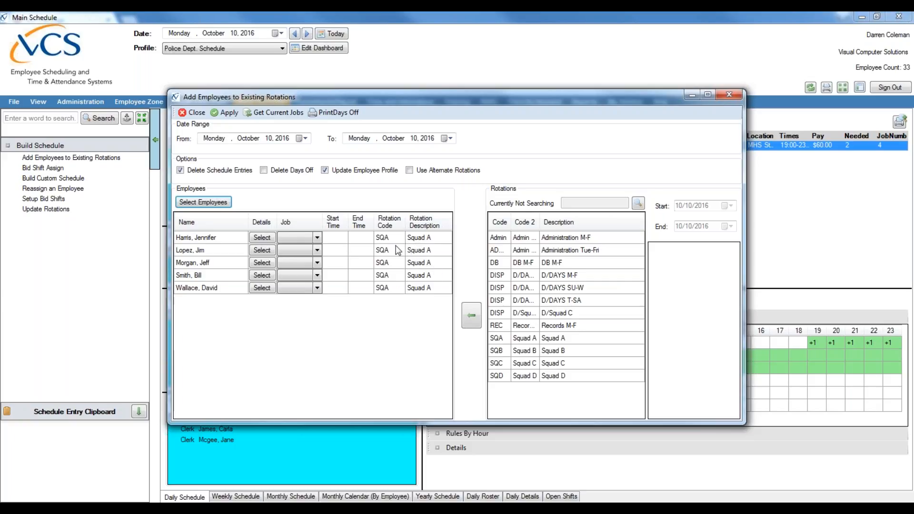
Examine the first employee's details list, job choices, and start and end time fields.
{"action": "left_click", "coordinate": [264, 238]}
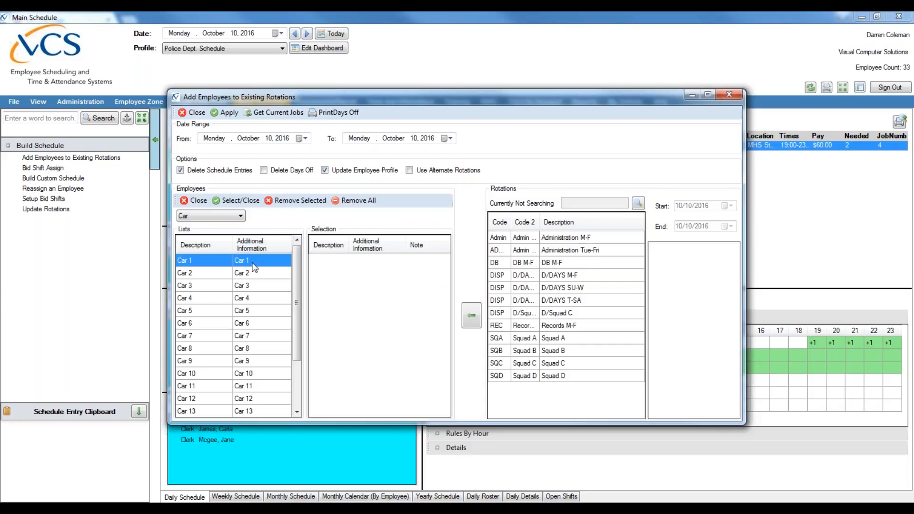
{"action": "left_click", "coordinate": [201, 205]}
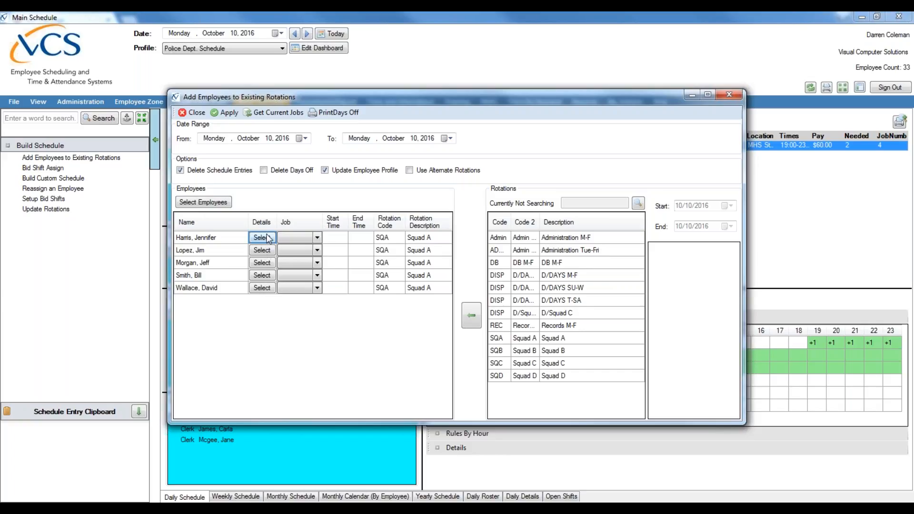
{"action": "left_click", "coordinate": [317, 238]}
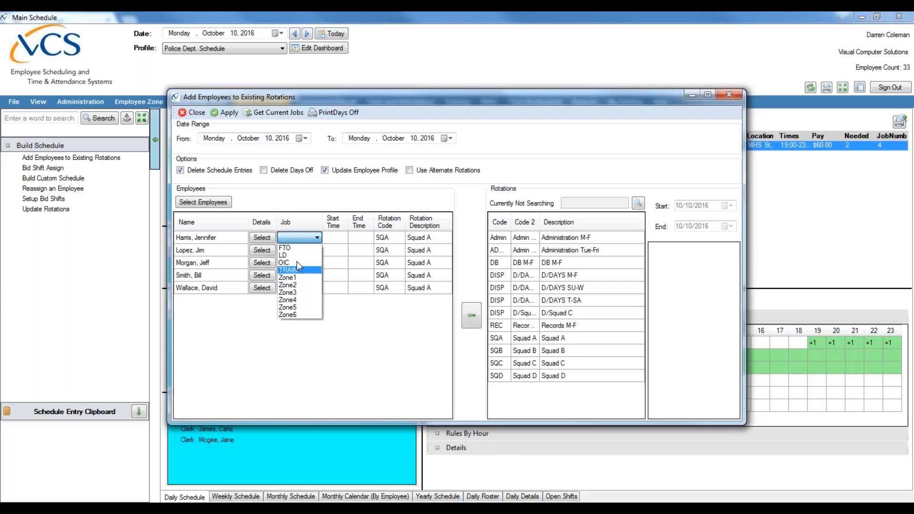
{"action": "left_click", "coordinate": [328, 208]}
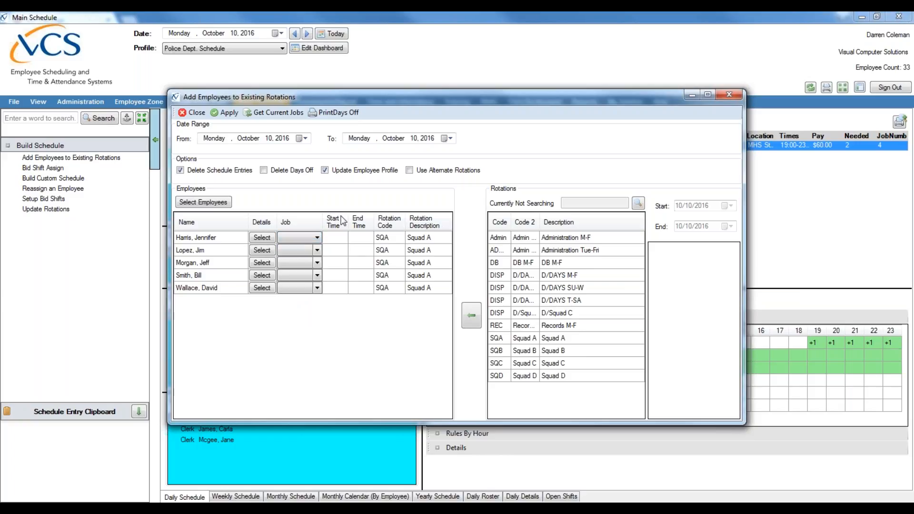
{"action": "left_click", "coordinate": [339, 241]}
{"action": "left_click", "coordinate": [352, 244]}
{"action": "left_click", "coordinate": [352, 237]}
{"action": "left_click", "coordinate": [338, 240]}
View the on/off shift patterns of the Administration M-F and Squad A rotations.
{"action": "left_click", "coordinate": [564, 237]}
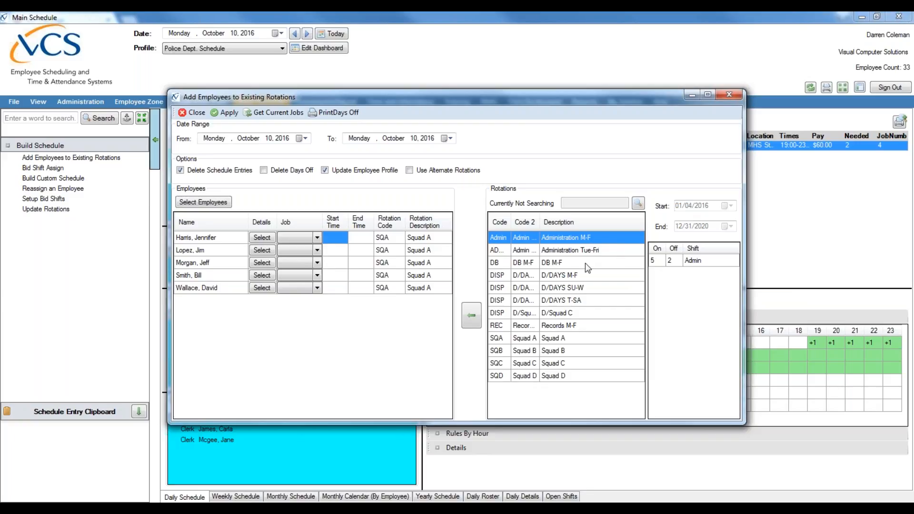
{"action": "left_click", "coordinate": [558, 340]}
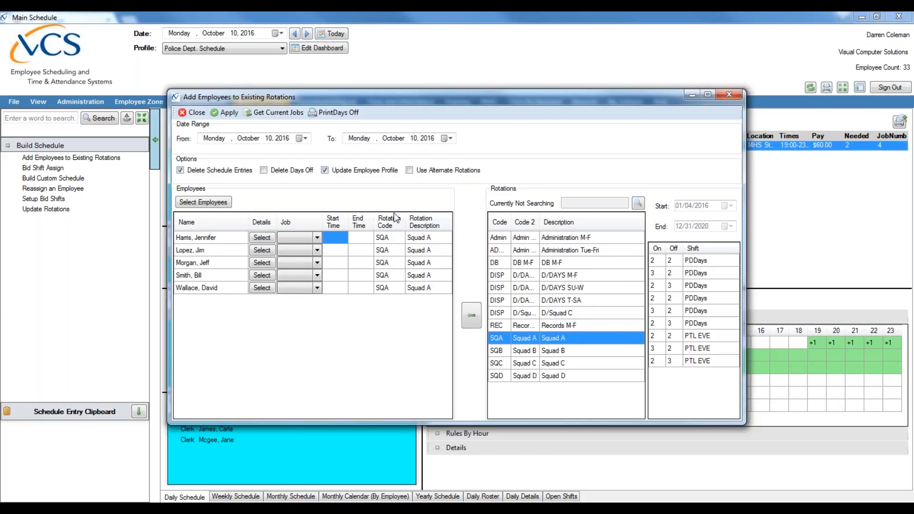
Set the rotation date range from January 1, 2016 to December 31, 2016.
{"action": "left_click", "coordinate": [304, 138]}
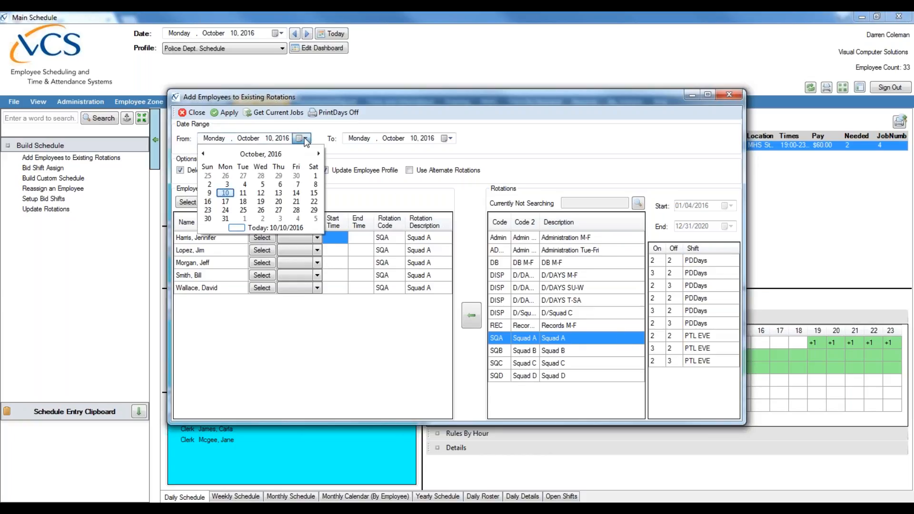
{"action": "left_click", "coordinate": [261, 154]}
{"action": "left_click", "coordinate": [213, 172]}
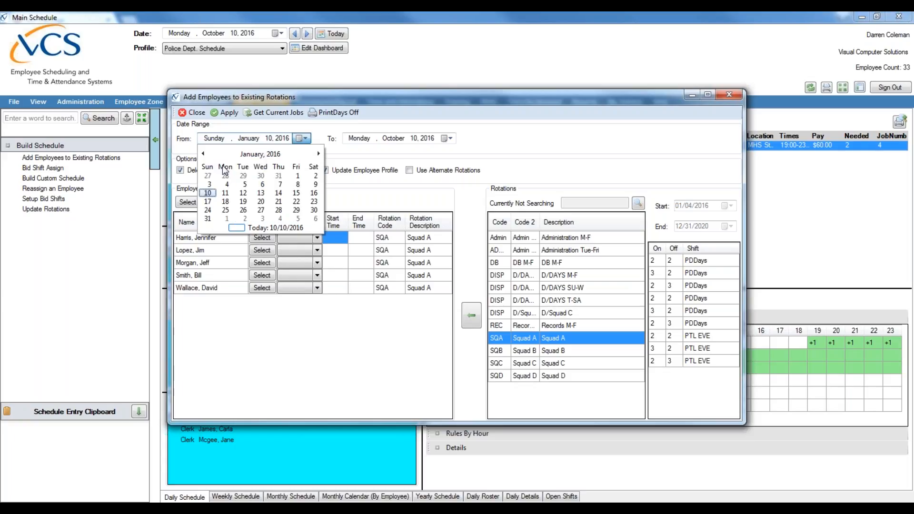
{"action": "left_click", "coordinate": [295, 175]}
{"action": "left_click", "coordinate": [447, 138]}
{"action": "left_click", "coordinate": [405, 154]}
{"action": "left_click", "coordinate": [450, 216]}
{"action": "left_click", "coordinate": [458, 210]}
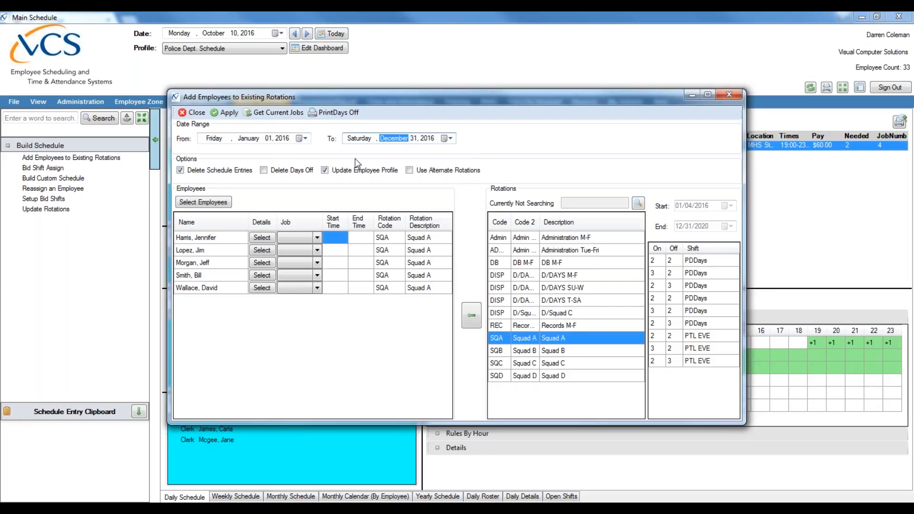
{"action": "left_click", "coordinate": [402, 240]}
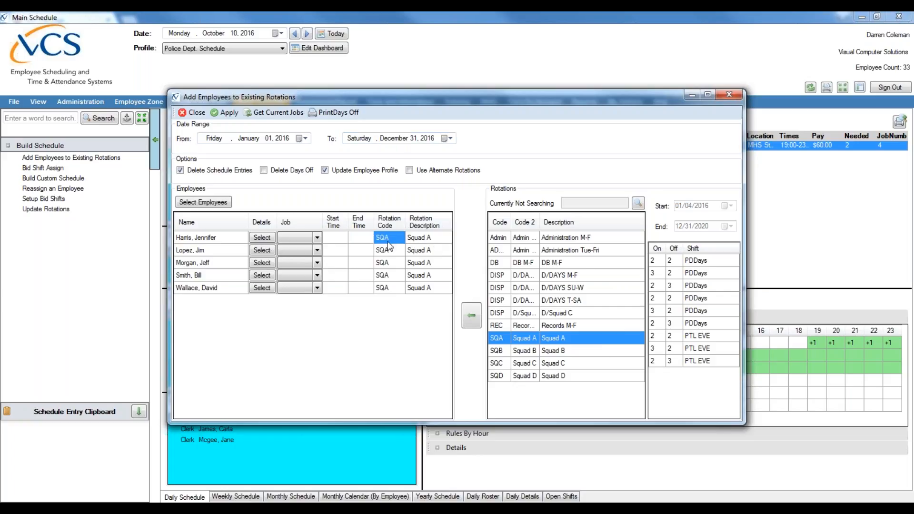
{"action": "left_click", "coordinate": [425, 239]}
{"action": "left_click", "coordinate": [396, 239]}
{"action": "left_click", "coordinate": [424, 239]}
{"action": "left_click", "coordinate": [396, 236]}
{"action": "left_click", "coordinate": [416, 239]}
{"action": "left_click", "coordinate": [397, 238]}
{"action": "left_click", "coordinate": [416, 239]}
{"action": "left_click", "coordinate": [398, 240]}
Assign the D/DAYS M-F rotation to the first employee and the D/DAYS T-SA rotation to the second.
{"action": "left_click", "coordinate": [418, 241]}
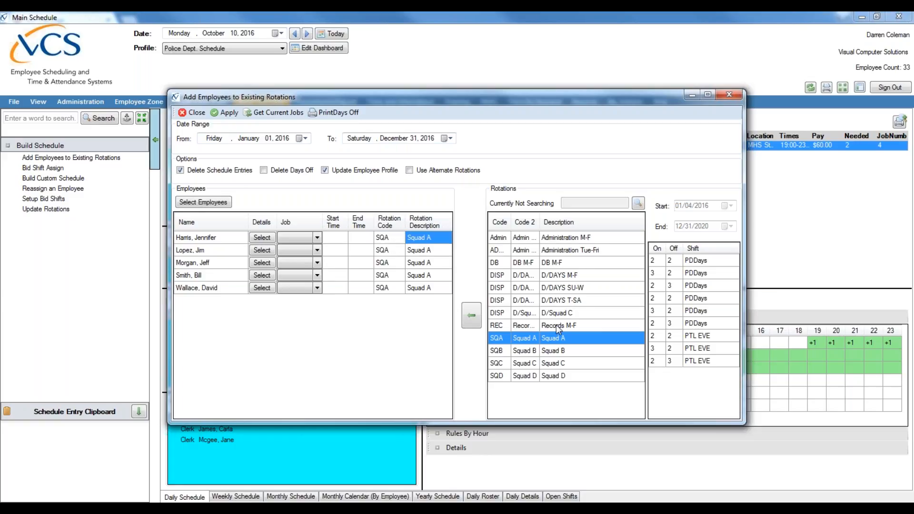
{"action": "left_click", "coordinate": [559, 276]}
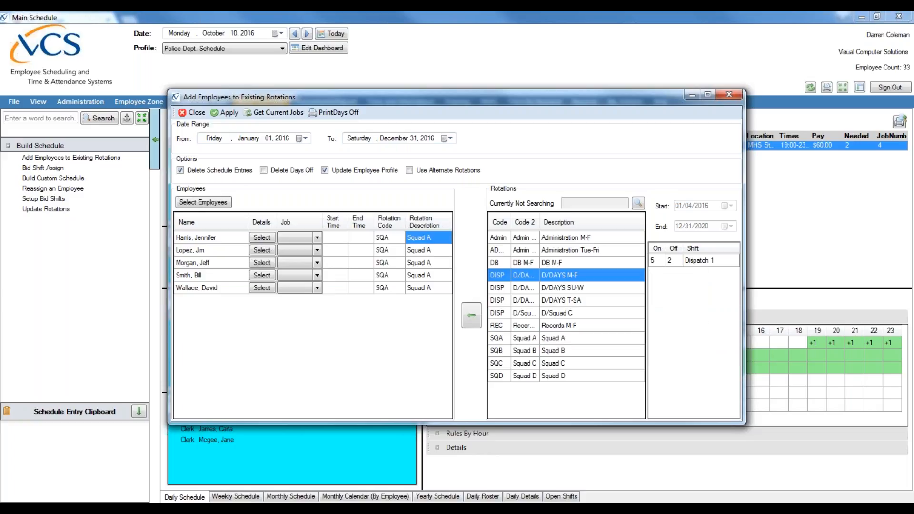
{"action": "left_click", "coordinate": [476, 314]}
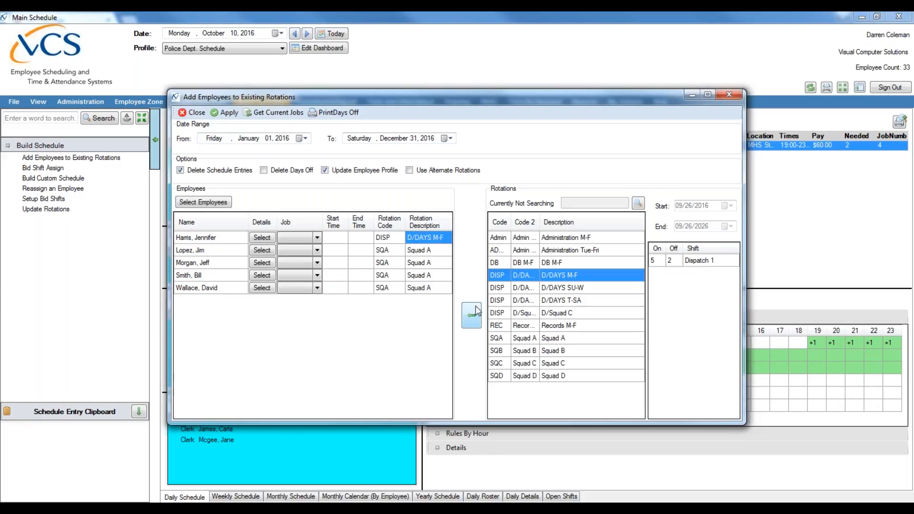
{"action": "left_click", "coordinate": [438, 251]}
{"action": "left_click_drag", "start_coordinate": [554, 301], "coordinate": [422, 249]}
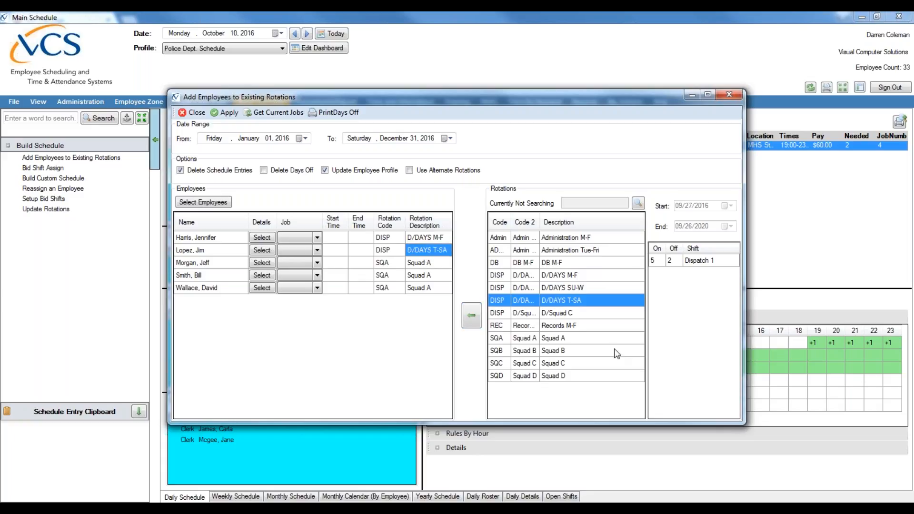
Assign the D/Squad C rotation to the third employee and the Squad C rotation to the fifth.
{"action": "left_click", "coordinate": [568, 315]}
{"action": "left_click_drag", "start_coordinate": [567, 315], "coordinate": [436, 263]}
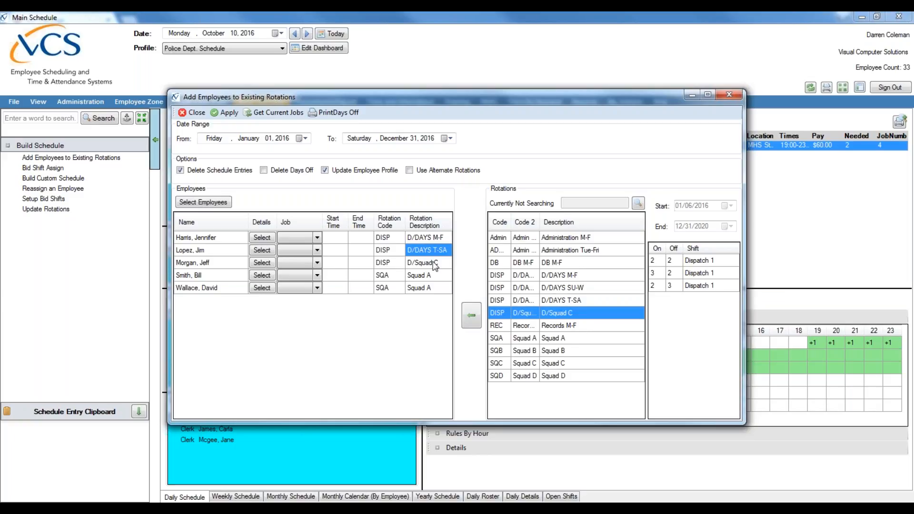
{"action": "left_click_drag", "start_coordinate": [555, 341], "coordinate": [429, 293]}
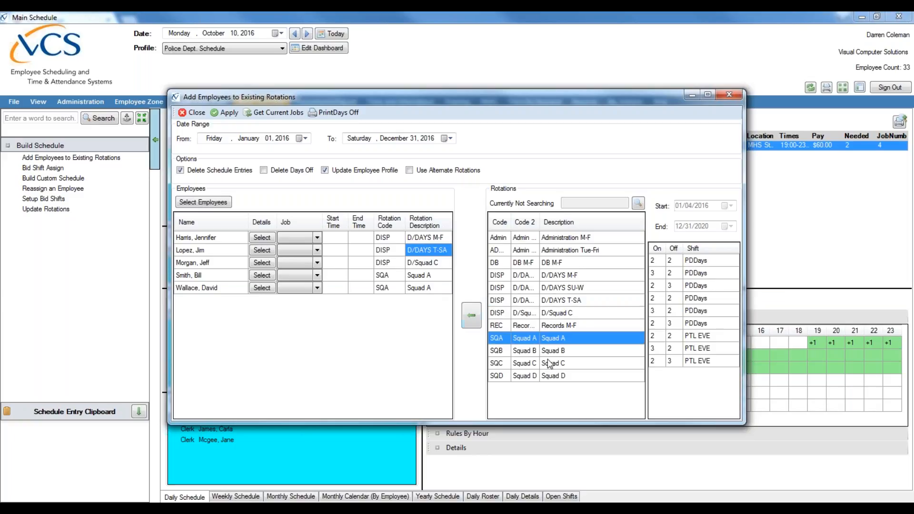
{"action": "left_click_drag", "start_coordinate": [552, 364], "coordinate": [440, 297]}
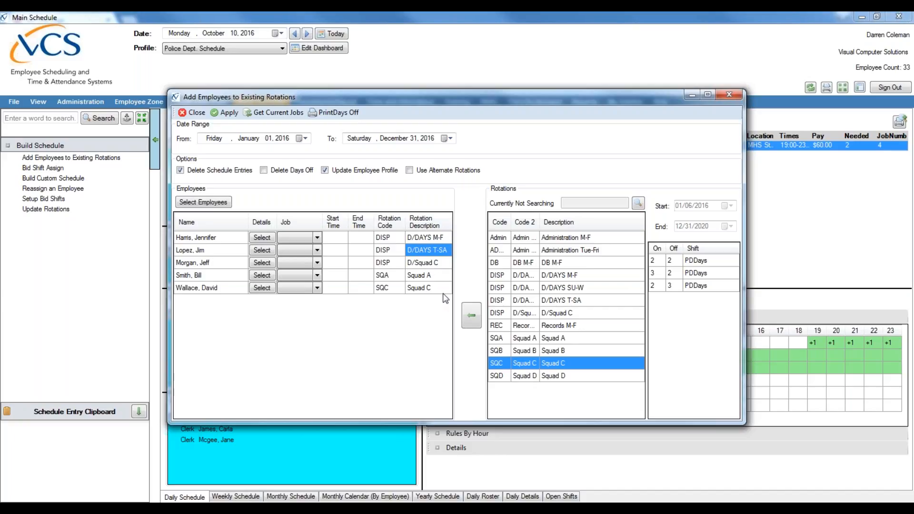
Set the third employee's start time to 1100 and end time to 1900, and give the fourth employee the OIC job.
{"action": "left_click", "coordinate": [332, 238]}
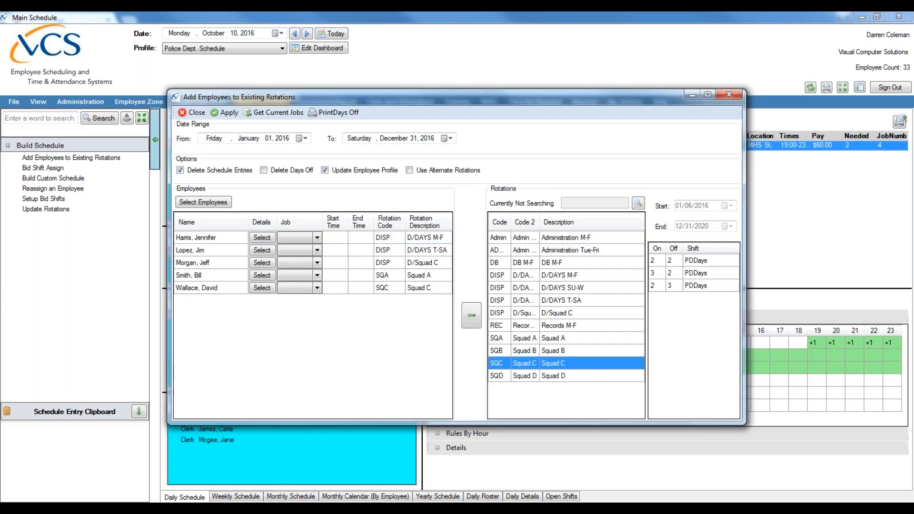
{"action": "left_click", "coordinate": [343, 260]}
{"action": "type", "text": "1100"}
{"action": "key", "text": "Tab"}
{"action": "type", "text": "1900"}
{"action": "left_click", "coordinate": [318, 276]}
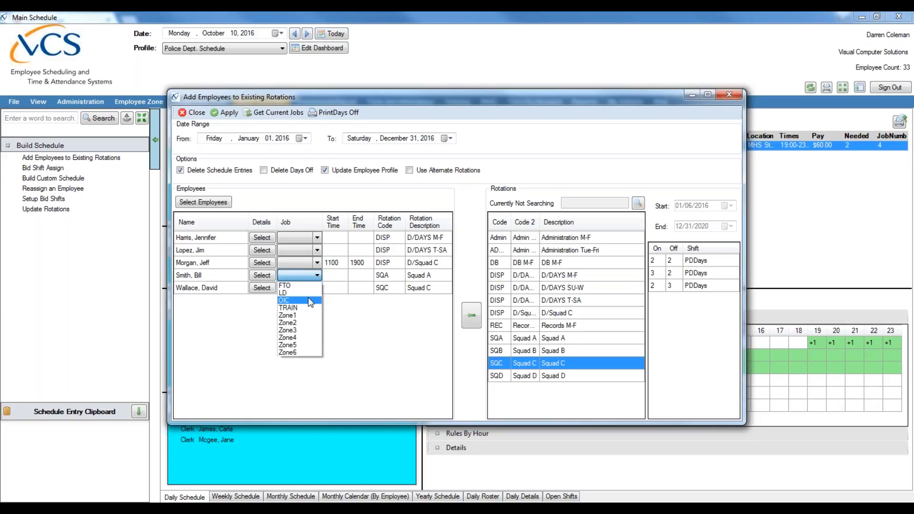
{"action": "left_click", "coordinate": [308, 300]}
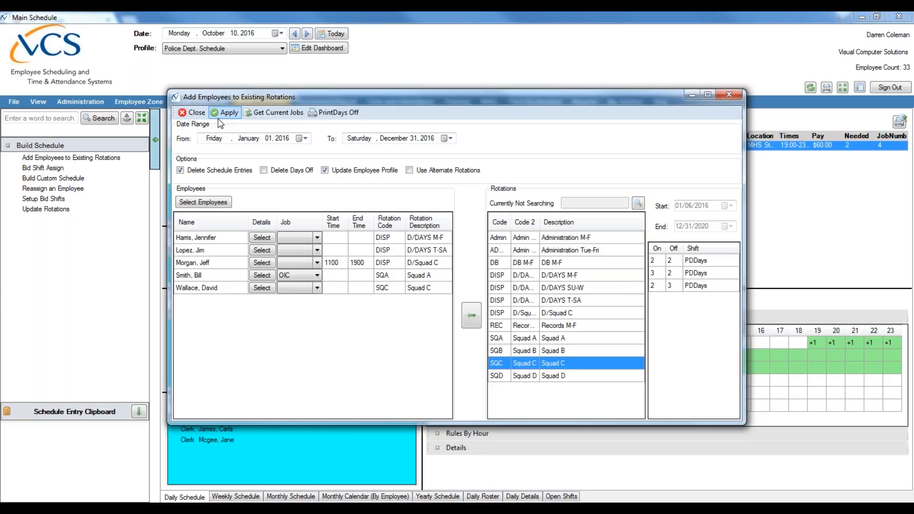
{"action": "left_click", "coordinate": [211, 204]}
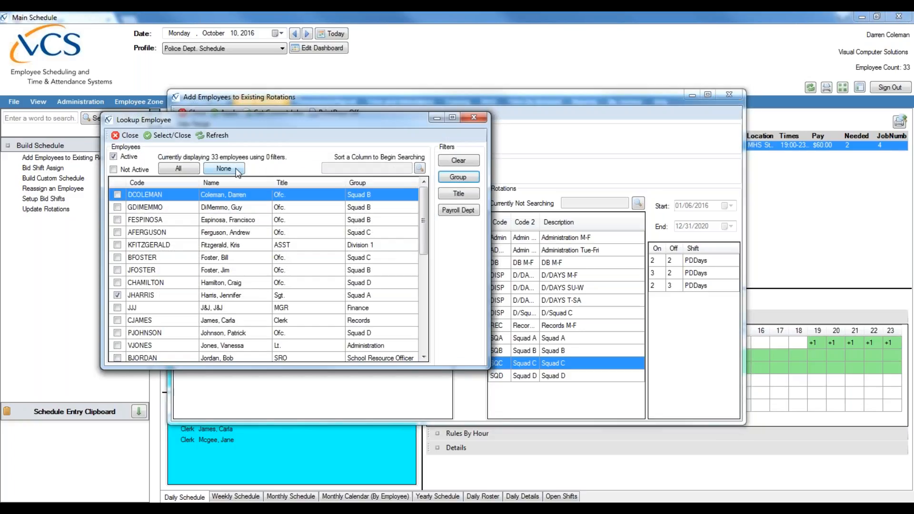
{"action": "left_click", "coordinate": [237, 172]}
{"action": "left_click_drag", "start_coordinate": [370, 118], "coordinate": [769, 49]}
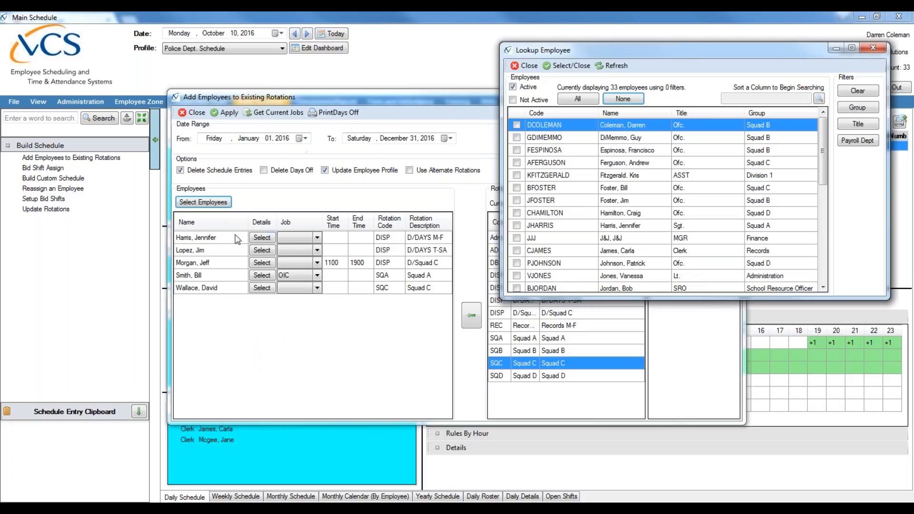
{"action": "left_click", "coordinate": [857, 107]}
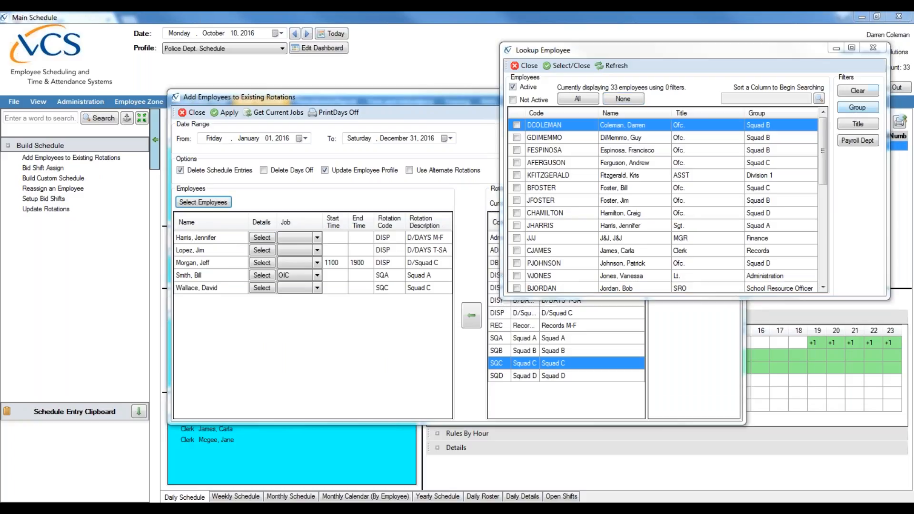
{"action": "left_click", "coordinate": [623, 110]}
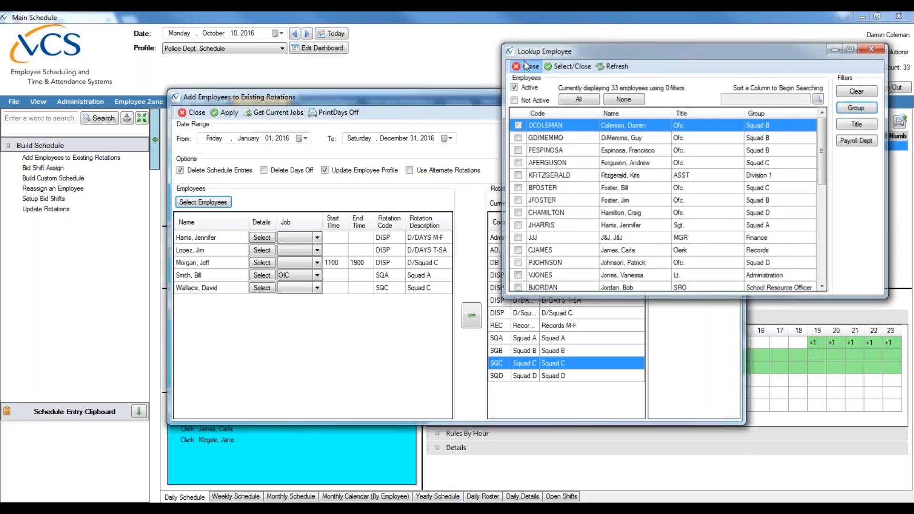
{"action": "left_click", "coordinate": [525, 65]}
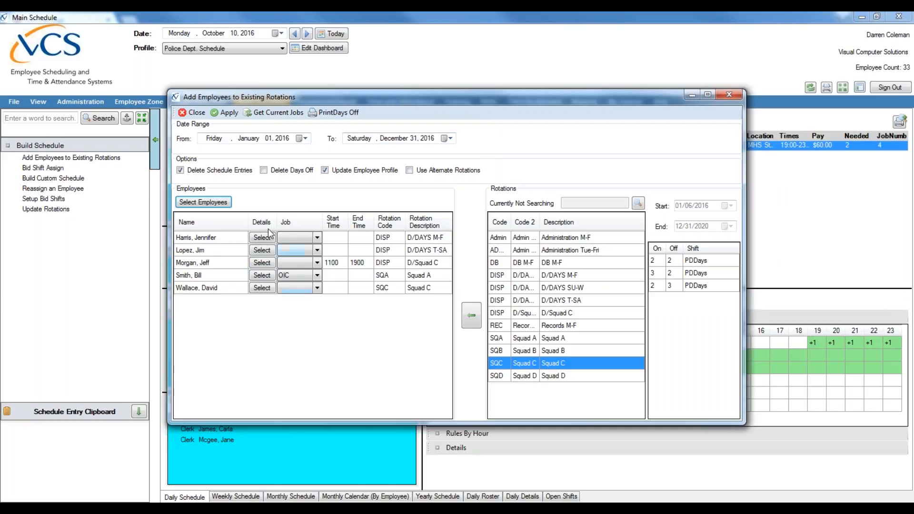
Add the Division 1 assistant and the first two Squad C officers in the employee lookup to the rotation list.
{"action": "left_click", "coordinate": [216, 207]}
{"action": "left_click", "coordinate": [32, 160]}
{"action": "left_click", "coordinate": [32, 172]}
{"action": "left_click", "coordinate": [32, 184]}
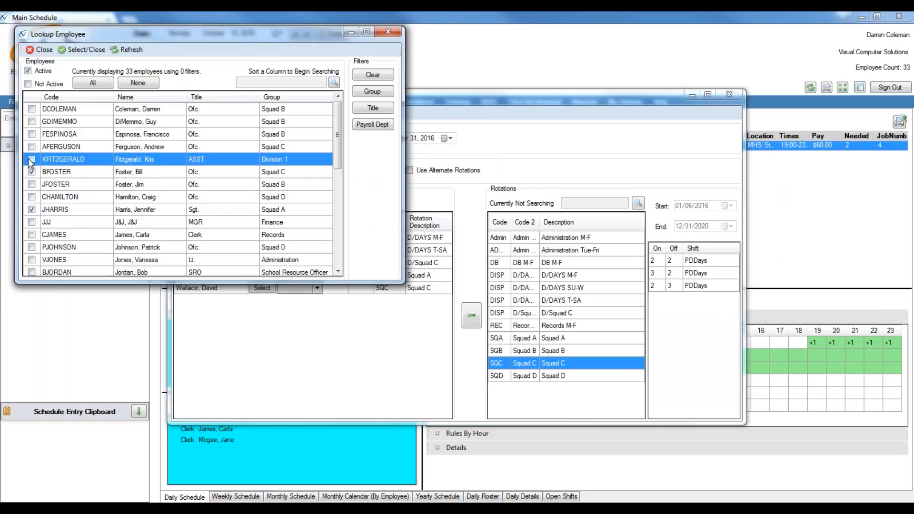
{"action": "left_click", "coordinate": [32, 147]}
{"action": "left_click", "coordinate": [88, 50]}
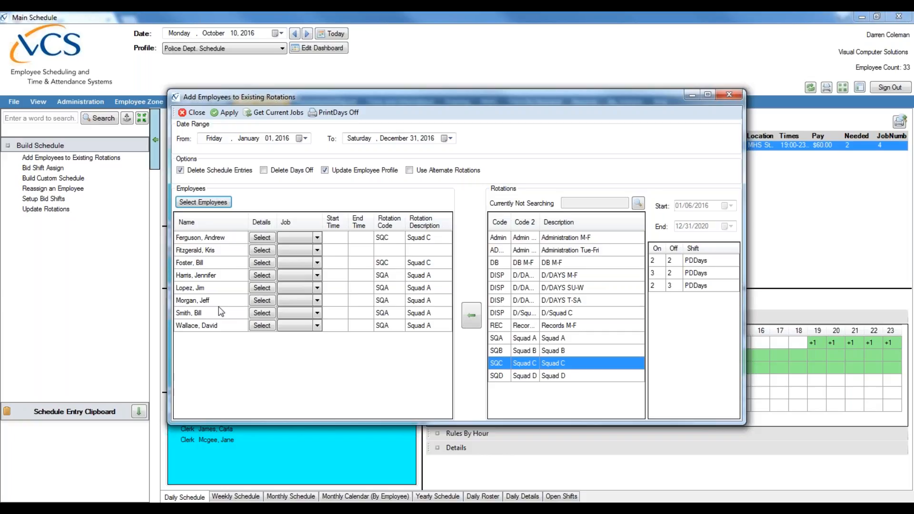
Assign the DB M-F rotation to the second employee, and close the existing rotations window.
{"action": "left_click", "coordinate": [419, 247]}
{"action": "left_click_drag", "start_coordinate": [521, 262], "coordinate": [408, 256]}
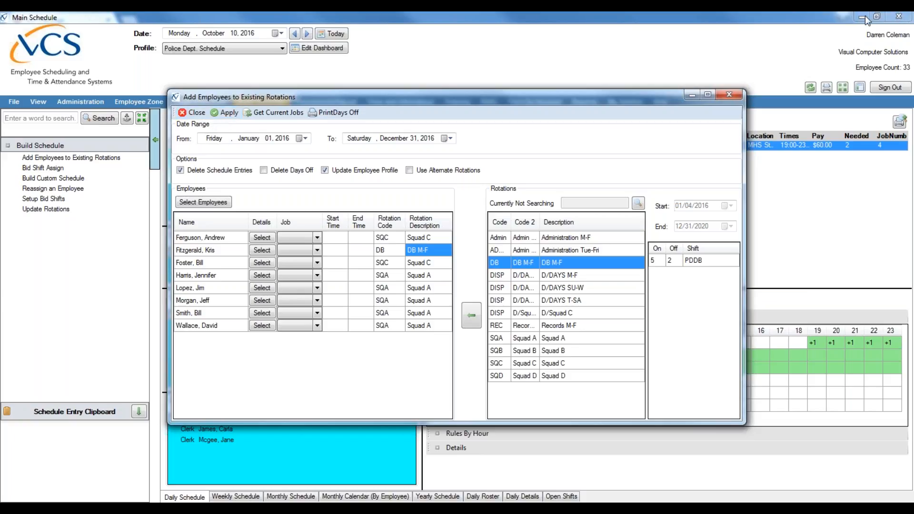
{"action": "left_click", "coordinate": [900, 38]}
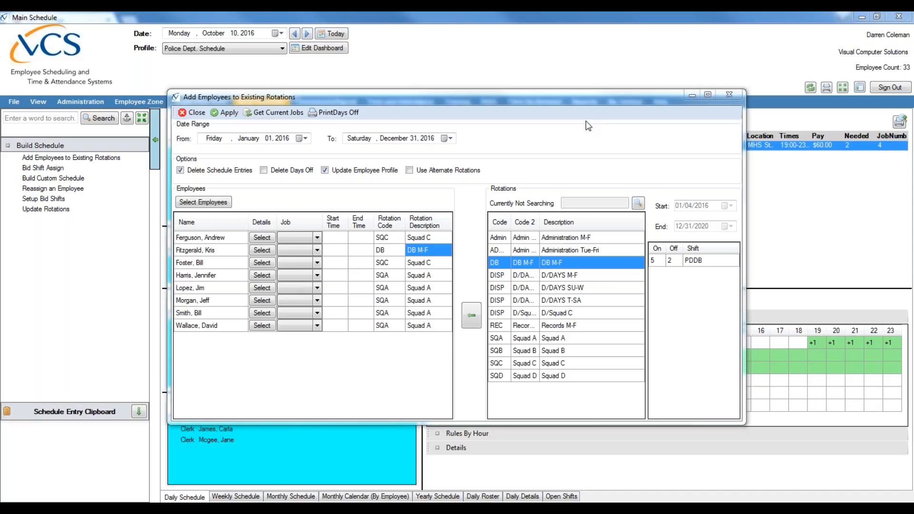
{"action": "left_click", "coordinate": [600, 95]}
{"action": "left_click_drag", "start_coordinate": [601, 95], "coordinate": [582, 117]}
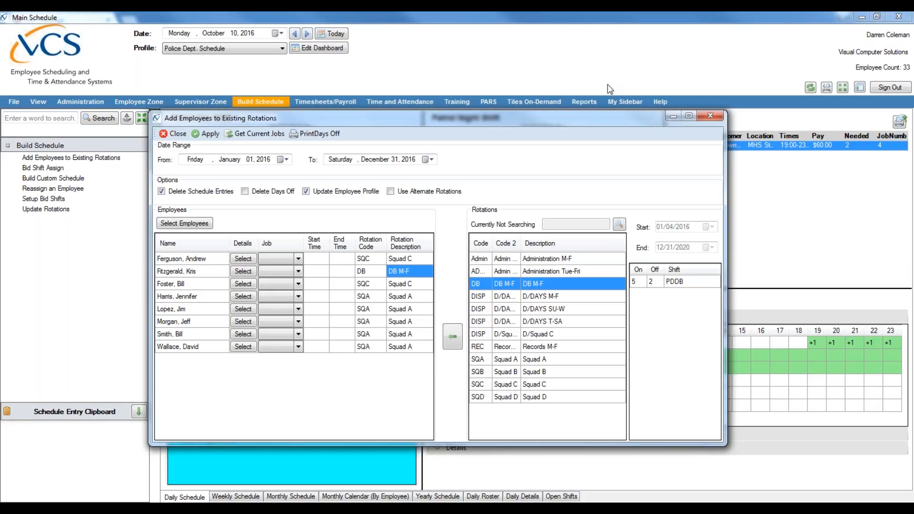
{"action": "left_click", "coordinate": [710, 118]}
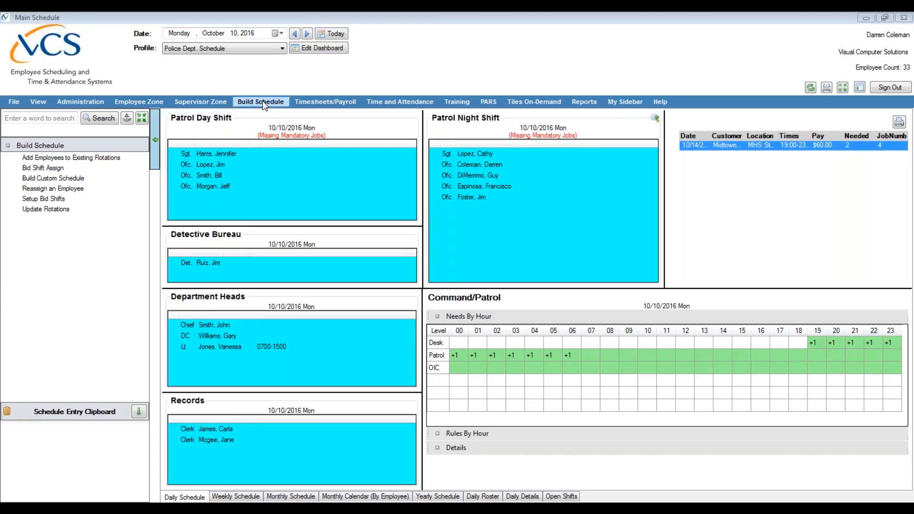
Open the Build Custom Schedule window and maximize it.
{"action": "left_click", "coordinate": [71, 179]}
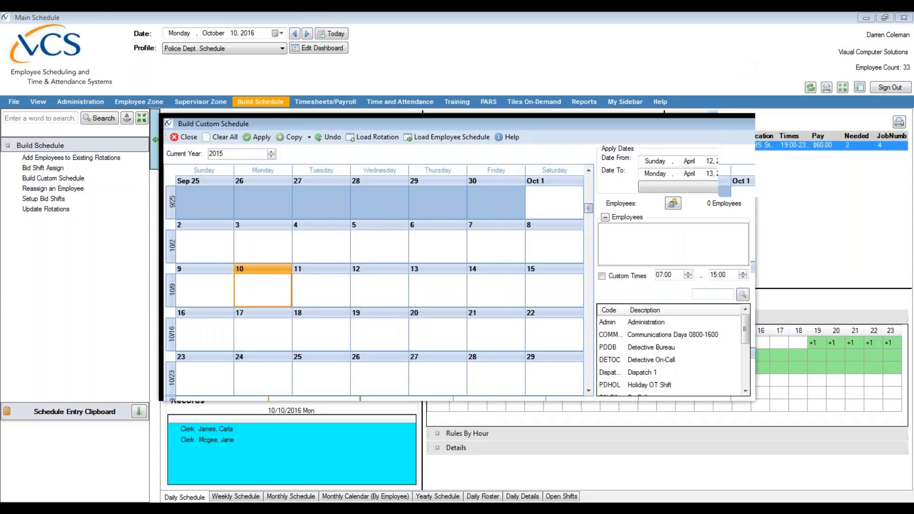
{"action": "left_click", "coordinate": [722, 124]}
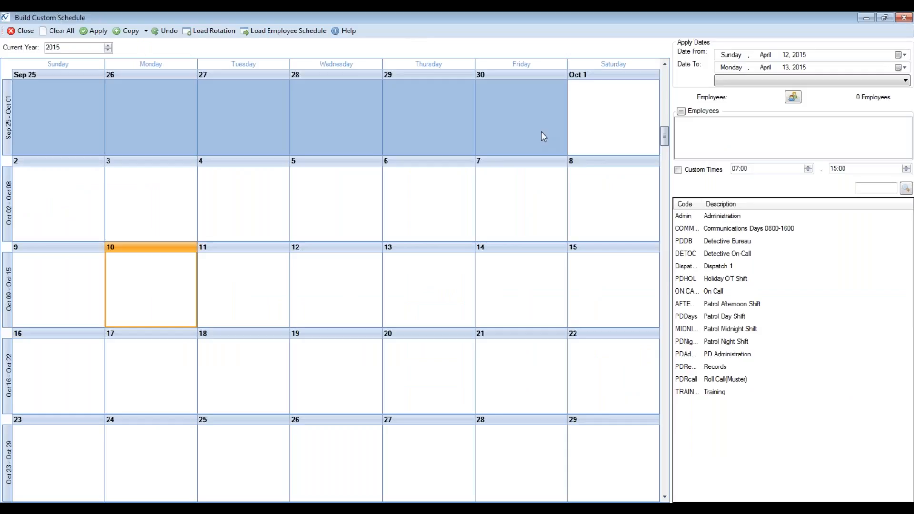
{"action": "mouse_move", "coordinate": [664, 135]}
{"action": "left_mouse_down"}
{"action": "mouse_move", "coordinate": [667, 118]}
{"action": "mouse_move", "coordinate": [664, 133]}
{"action": "left_mouse_up"}
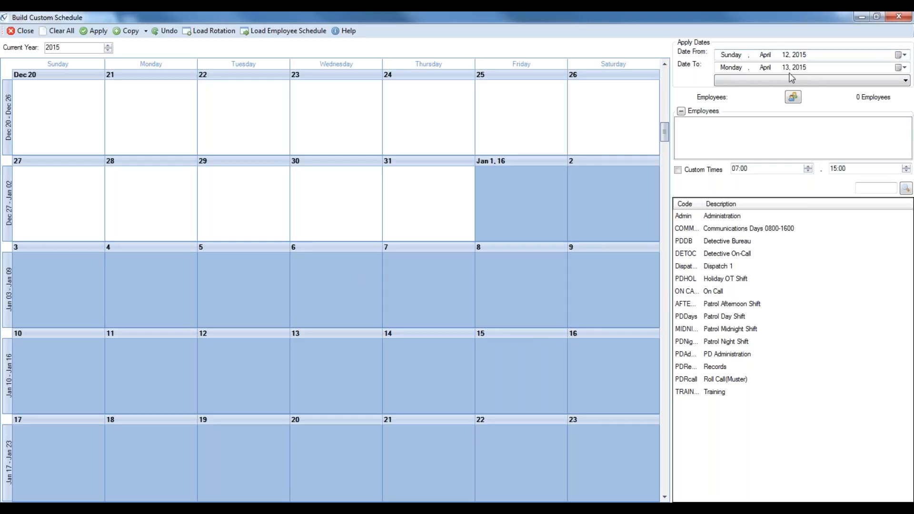
Set the start of the apply dates to January 1, 2015.
{"action": "left_click", "coordinate": [901, 55]}
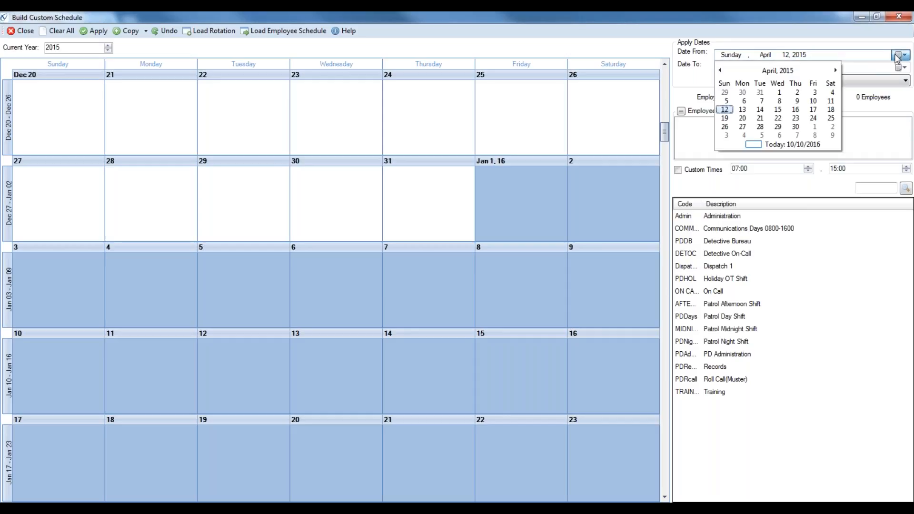
{"action": "left_click", "coordinate": [720, 71]}
{"action": "left_click", "coordinate": [720, 70]}
{"action": "left_click", "coordinate": [720, 71]}
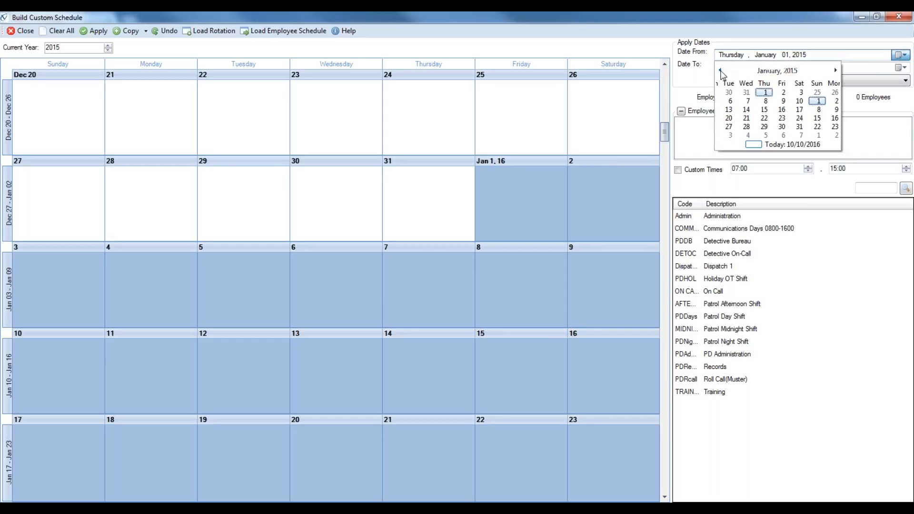
{"action": "left_click", "coordinate": [802, 94]}
Set the end of the apply dates to December 31, 2015.
{"action": "left_click", "coordinate": [901, 67]}
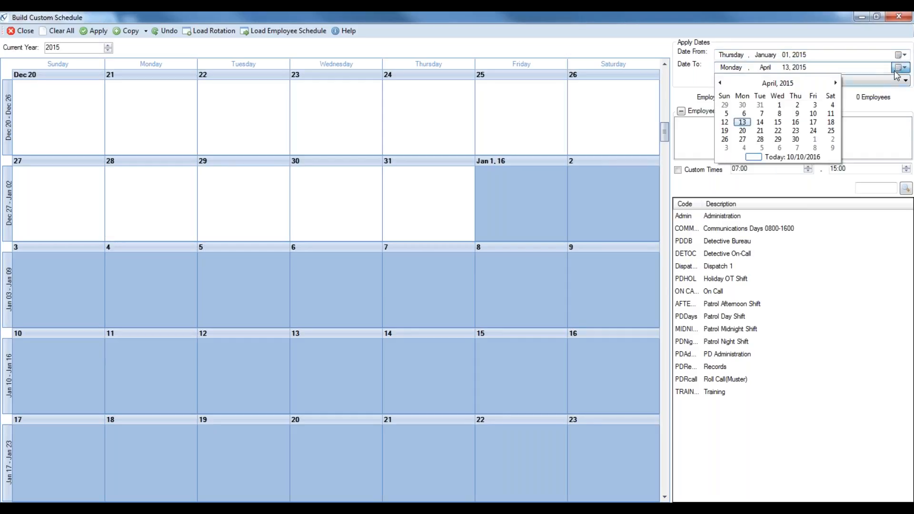
{"action": "left_click", "coordinate": [835, 83]}
{"action": "left_click", "coordinate": [835, 83]}
{"action": "left_click", "coordinate": [835, 82]}
{"action": "left_click", "coordinate": [835, 82]}
{"action": "left_click", "coordinate": [835, 83]}
{"action": "left_click", "coordinate": [835, 83]}
{"action": "left_click", "coordinate": [835, 83]}
{"action": "left_click", "coordinate": [835, 83]}
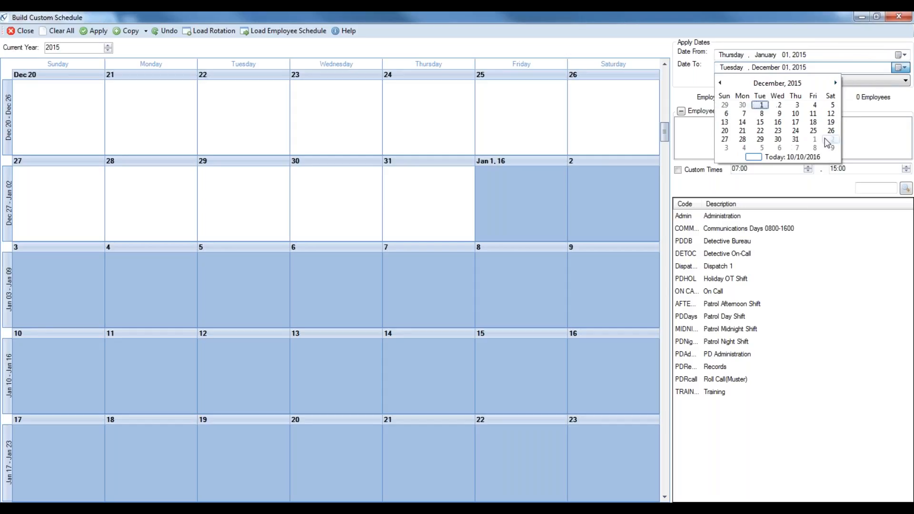
{"action": "left_click", "coordinate": [803, 139]}
Select the first Squad C officer in the employee lookup as the employee for the custom schedule.
{"action": "left_click", "coordinate": [793, 97]}
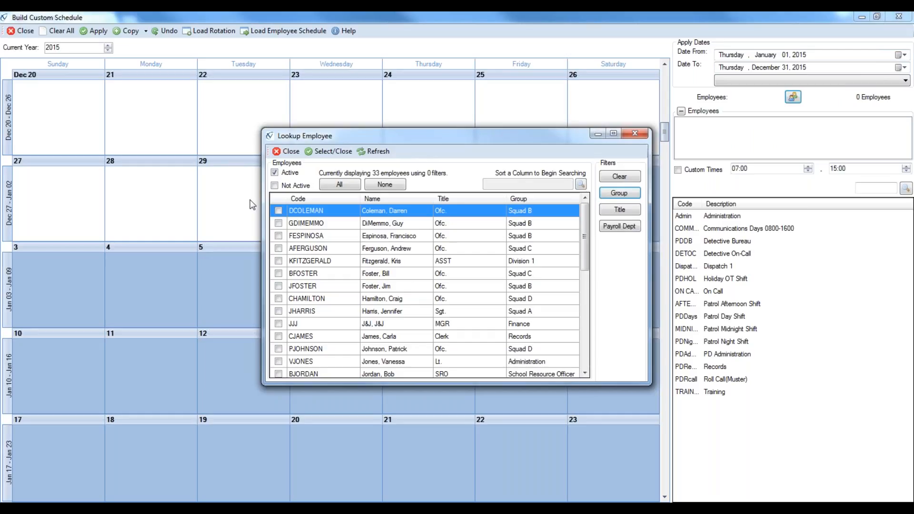
{"action": "left_click", "coordinate": [280, 248]}
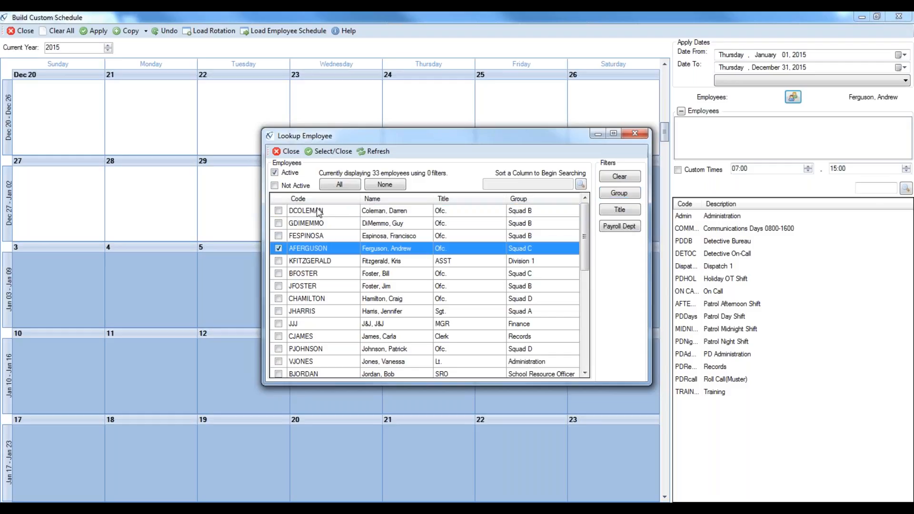
{"action": "left_click", "coordinate": [333, 151]}
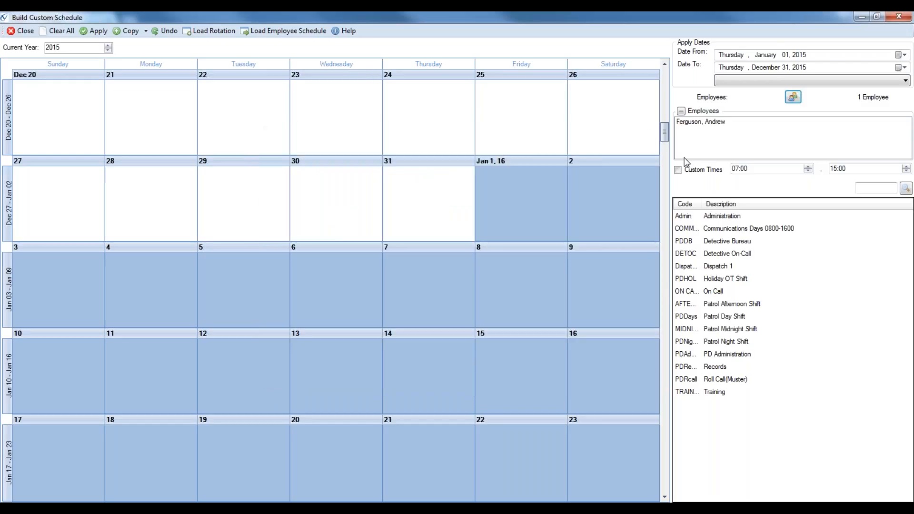
Place the Detective Bureau shift on January 1, 4 and 5, 2016 in the calendar.
{"action": "left_click", "coordinate": [692, 242]}
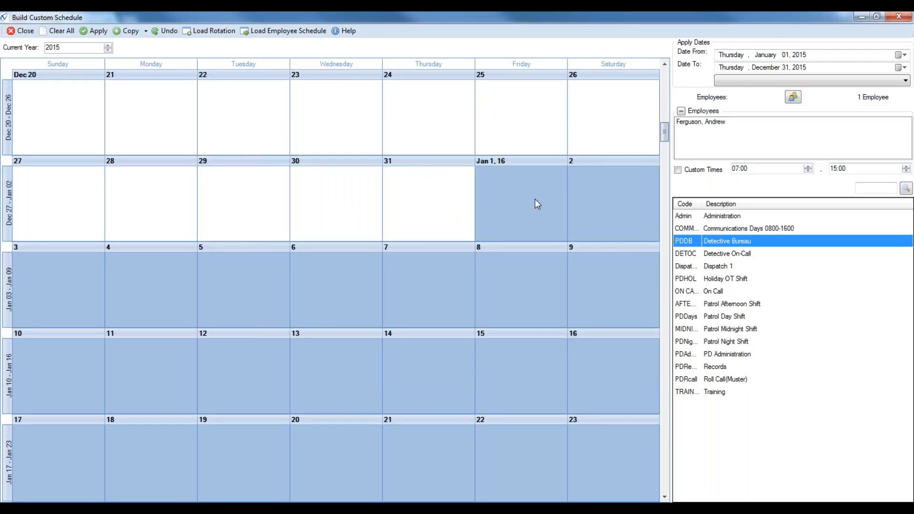
{"action": "left_click_drag", "start_coordinate": [711, 242], "coordinate": [571, 222]}
{"action": "left_click_drag", "start_coordinate": [529, 202], "coordinate": [530, 202]}
{"action": "left_click", "coordinate": [719, 266]}
{"action": "left_click_drag", "start_coordinate": [716, 243], "coordinate": [143, 278]}
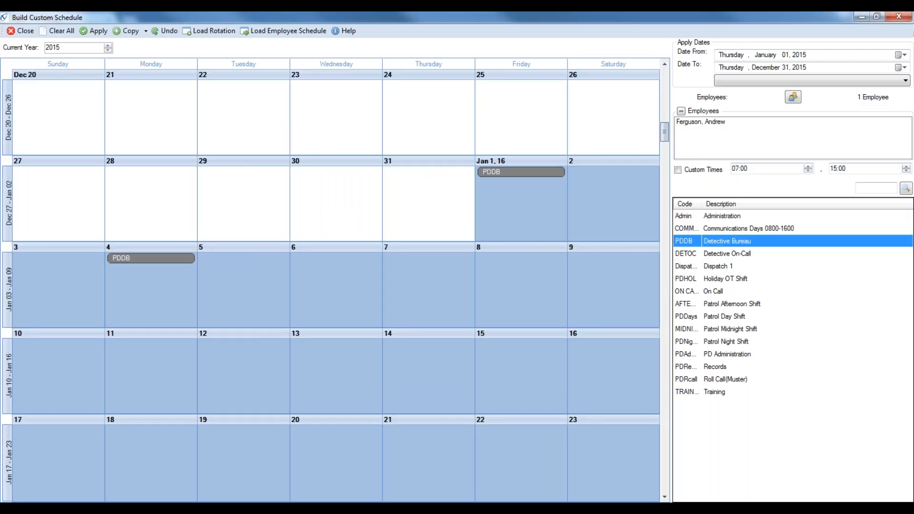
{"action": "left_click_drag", "start_coordinate": [729, 241], "coordinate": [437, 298]}
{"action": "left_click_drag", "start_coordinate": [248, 304], "coordinate": [247, 305]}
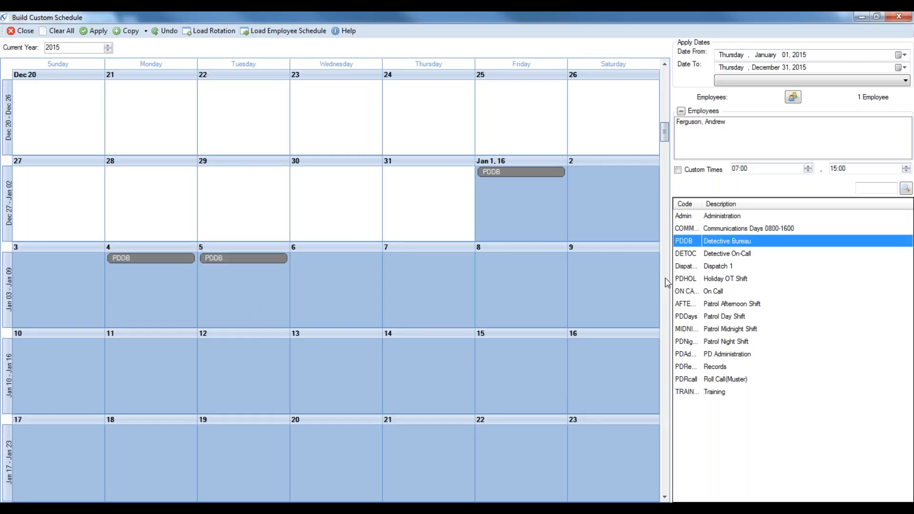
Place the Communications Days 0800-1600 shift on January 7 and the Patrol Afternoon Shift on January 11, 2016.
{"action": "left_click", "coordinate": [737, 229]}
{"action": "left_click_drag", "start_coordinate": [471, 298], "coordinate": [472, 298]}
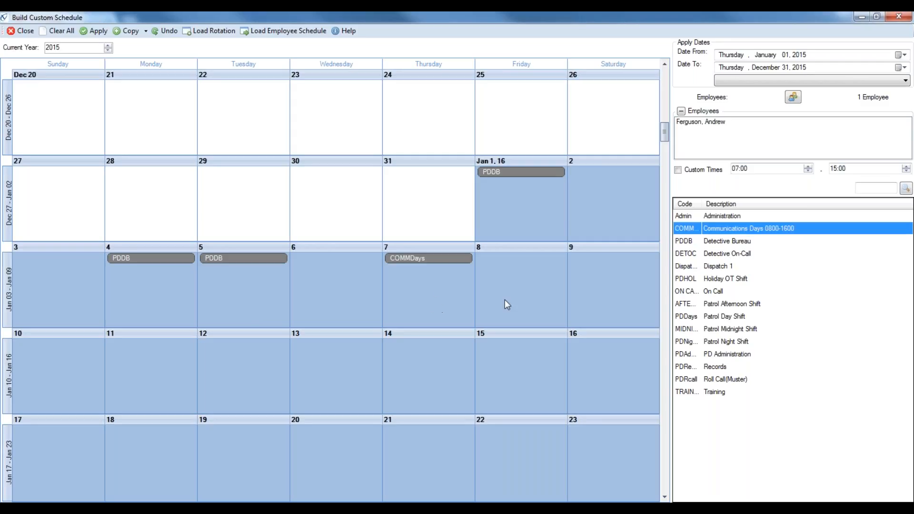
{"action": "left_click", "coordinate": [711, 300]}
{"action": "left_click_drag", "start_coordinate": [711, 301], "coordinate": [181, 376]}
Place the PD Administration shift on January 13 and 18 and the Patrol Day Shift on January 15, 2016.
{"action": "left_click", "coordinate": [732, 355]}
{"action": "left_click_drag", "start_coordinate": [732, 354], "coordinate": [318, 386]}
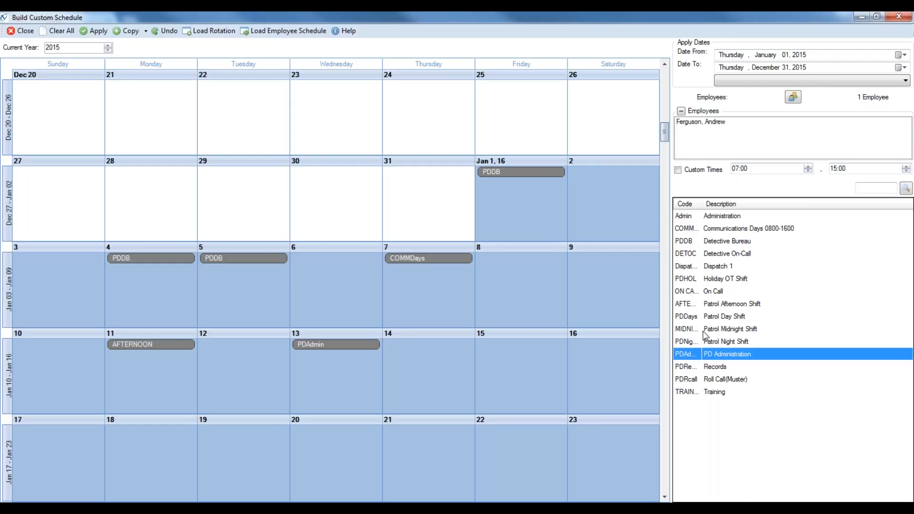
{"action": "left_click_drag", "start_coordinate": [744, 315], "coordinate": [530, 385]}
{"action": "left_click_drag", "start_coordinate": [752, 361], "coordinate": [184, 444]}
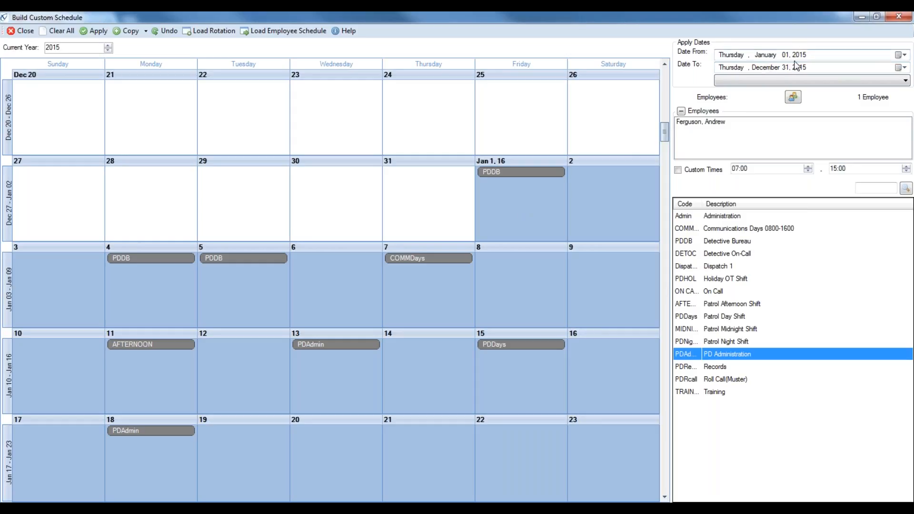
Place the Patrol Afternoon Shift on May 23 and 26 and the Detective Bureau shift on May 18, 2016.
{"action": "left_click_drag", "start_coordinate": [665, 132], "coordinate": [650, 208]}
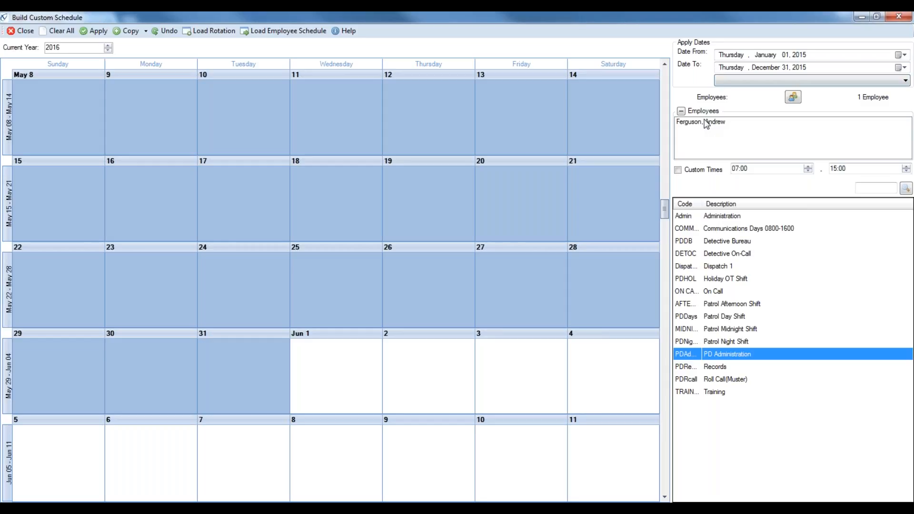
{"action": "left_click_drag", "start_coordinate": [778, 305], "coordinate": [466, 285]}
{"action": "left_click_drag", "start_coordinate": [685, 241], "coordinate": [294, 241]}
{"action": "left_click_drag", "start_coordinate": [755, 304], "coordinate": [166, 292]}
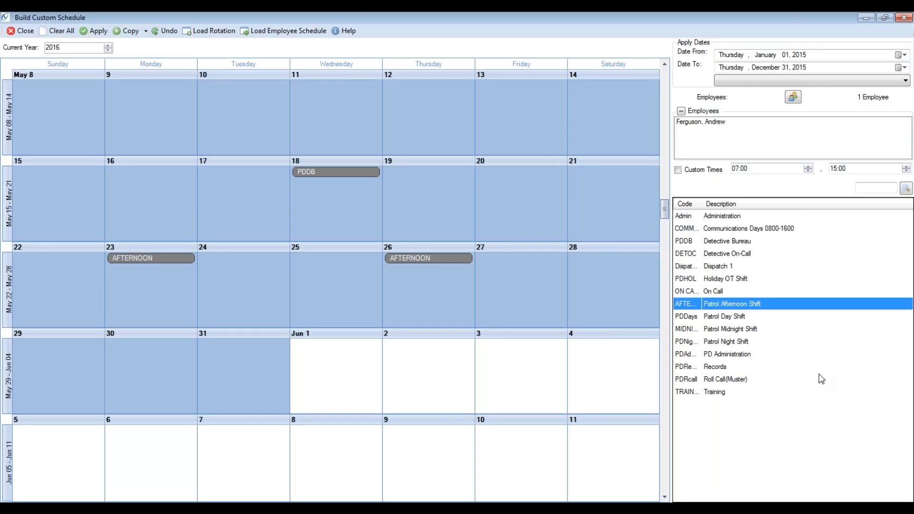
{"action": "left_click", "coordinate": [803, 395]}
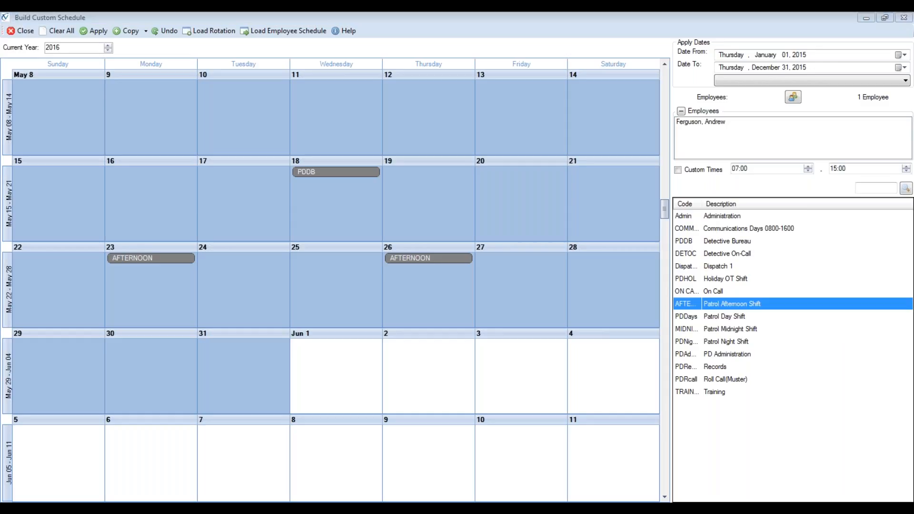